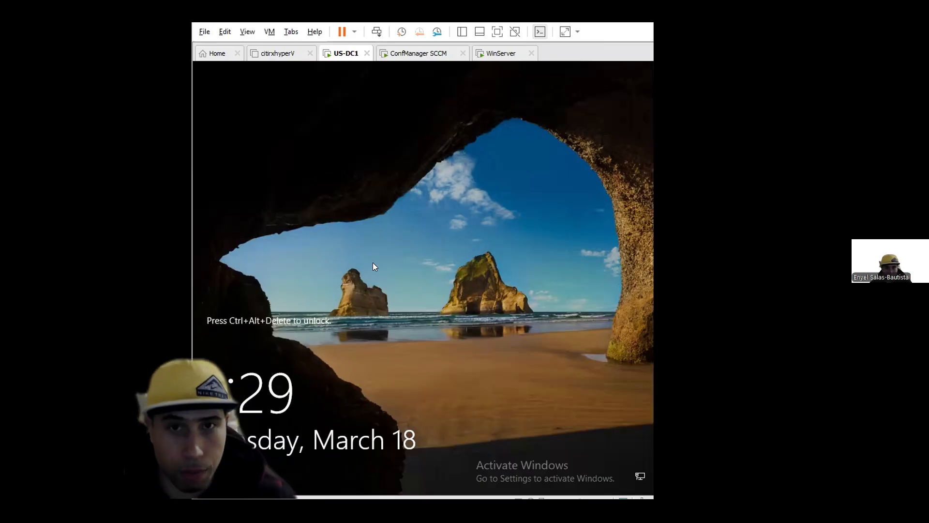
# Unlock the US-DC1 virtual machine and sign in by entering the account password.
pyautogui.click(270, 33)
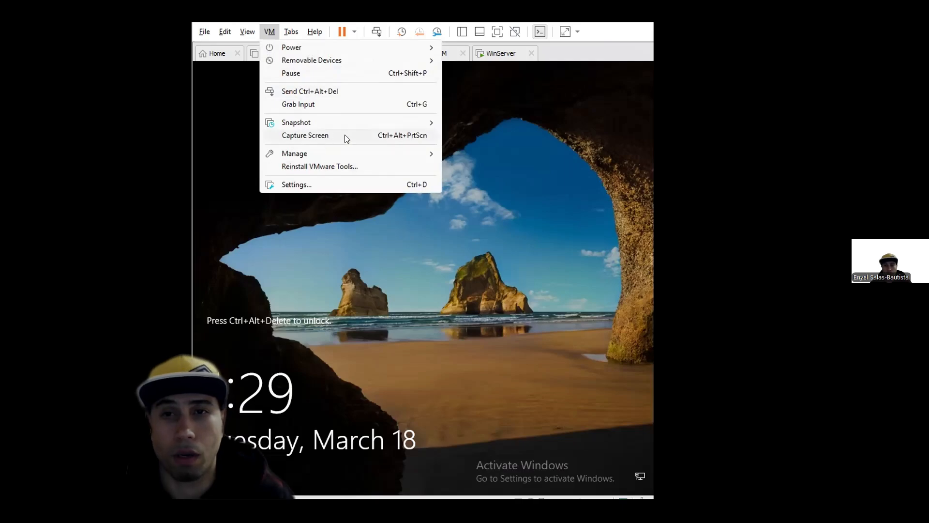
pyautogui.click(313, 91)
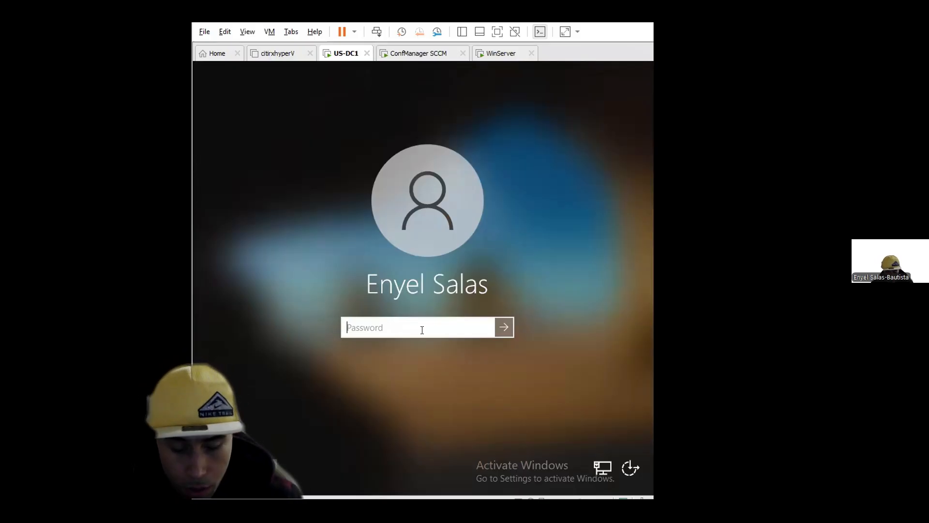
pyautogui.press('capslock')
pyautogui.write('•')
pyautogui.press('capslock')
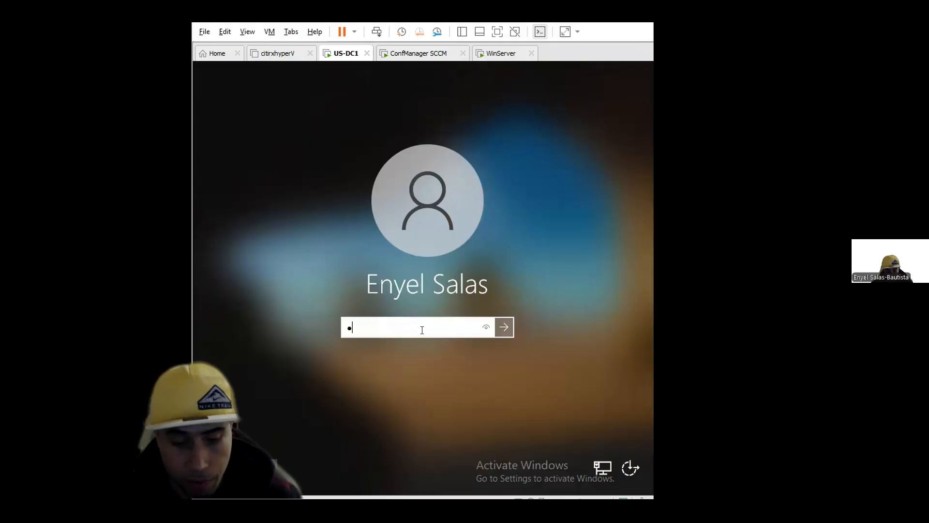
pyautogui.write('••••')
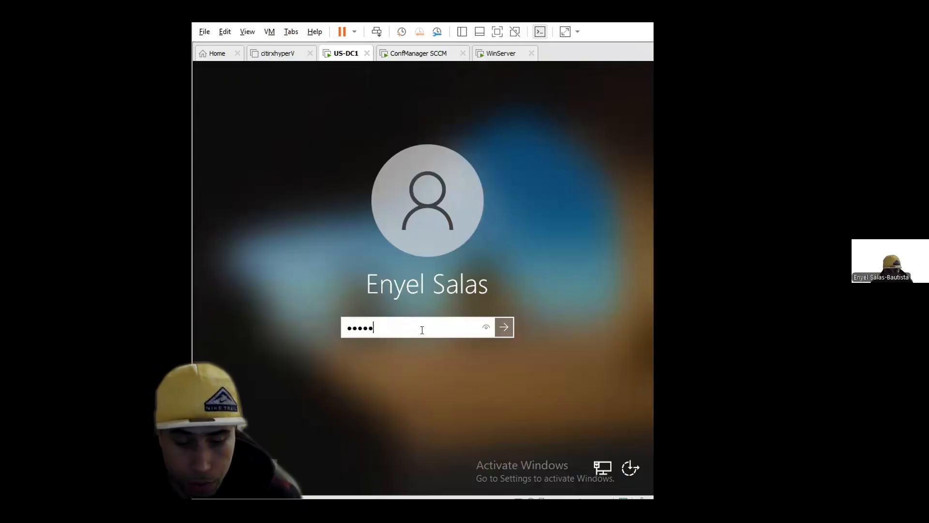
pyautogui.write('•••')
pyautogui.press('Return')
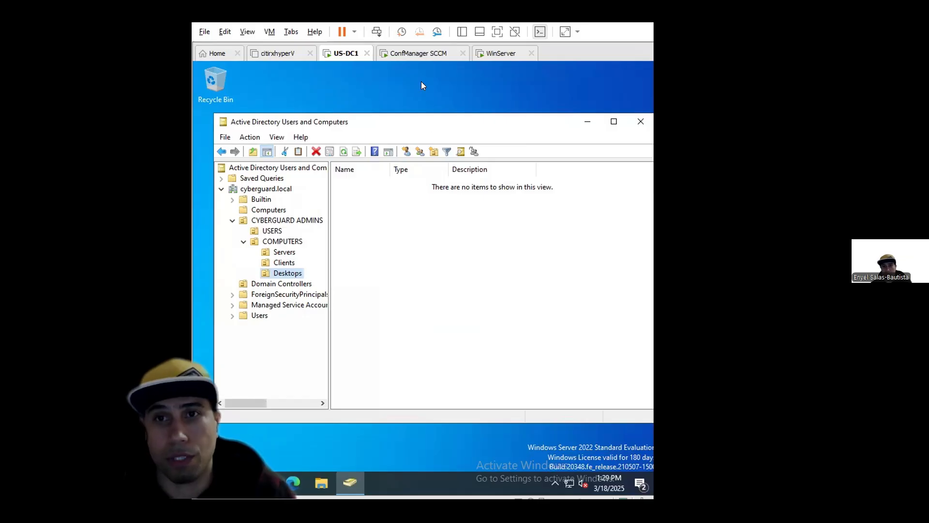
pyautogui.click(420, 55)
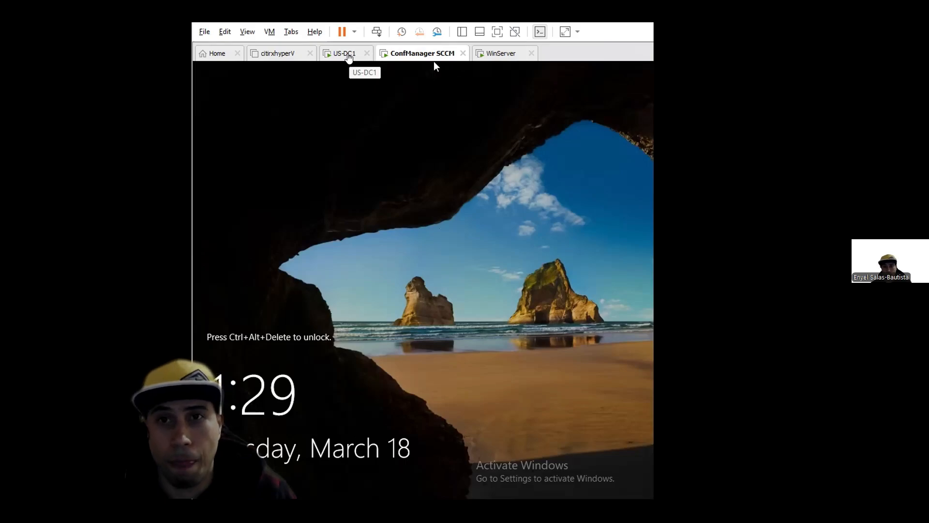
pyautogui.click(349, 55)
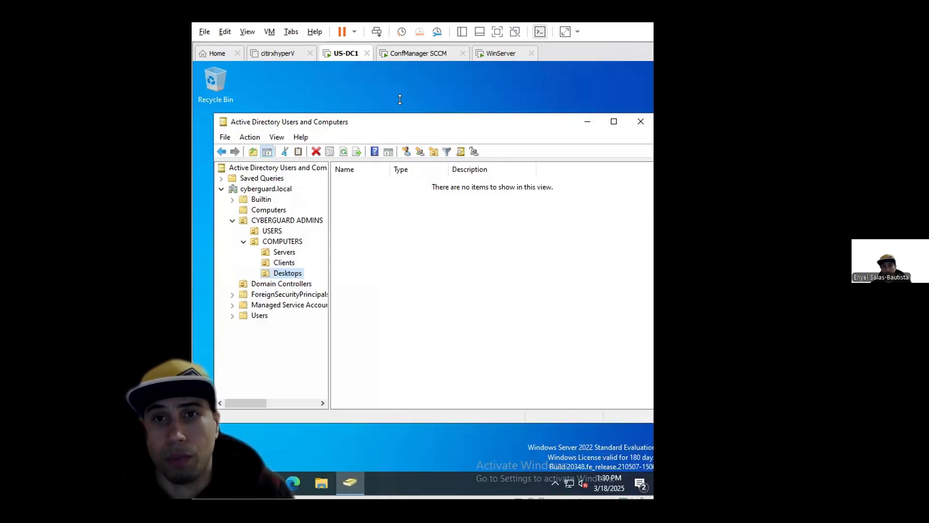
pyautogui.moveTo(411, 126); pyautogui.dragTo(436, 120)
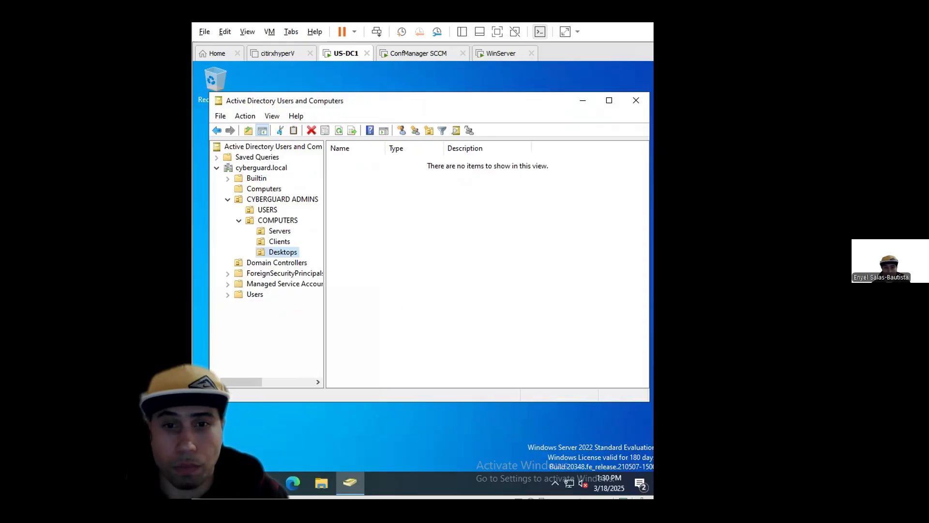
# Open Server Manager on US-DC1 and start the wizard for adding roles and features.
pyautogui.click(206, 482)
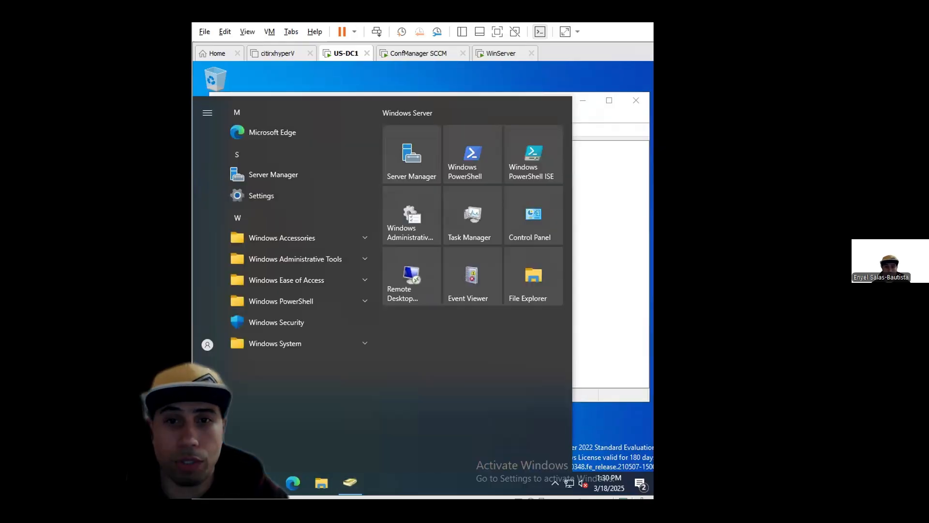
pyautogui.click(413, 166)
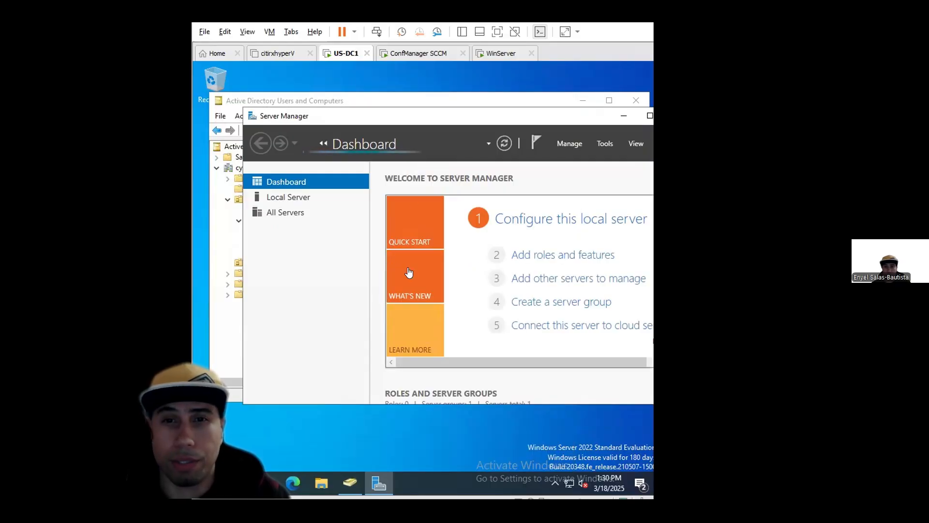
pyautogui.moveTo(477, 118); pyautogui.dragTo(431, 105)
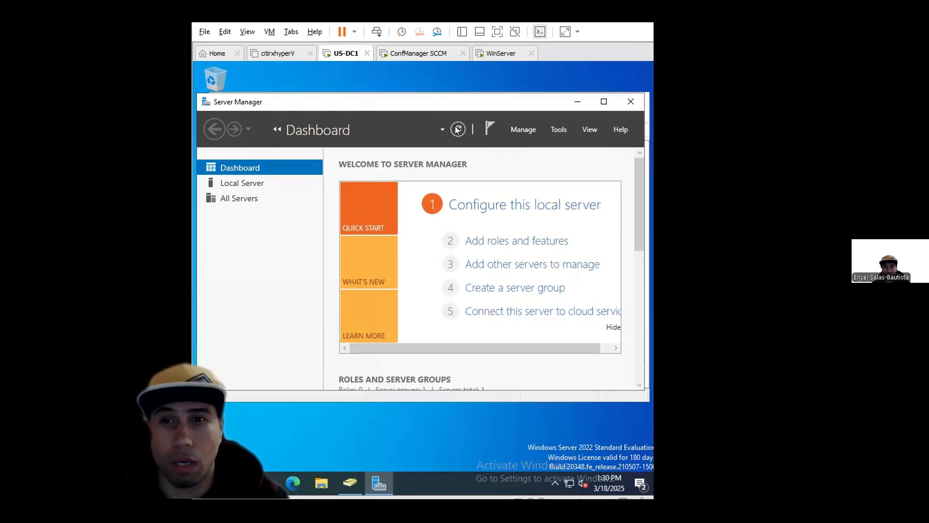
pyautogui.click(517, 240)
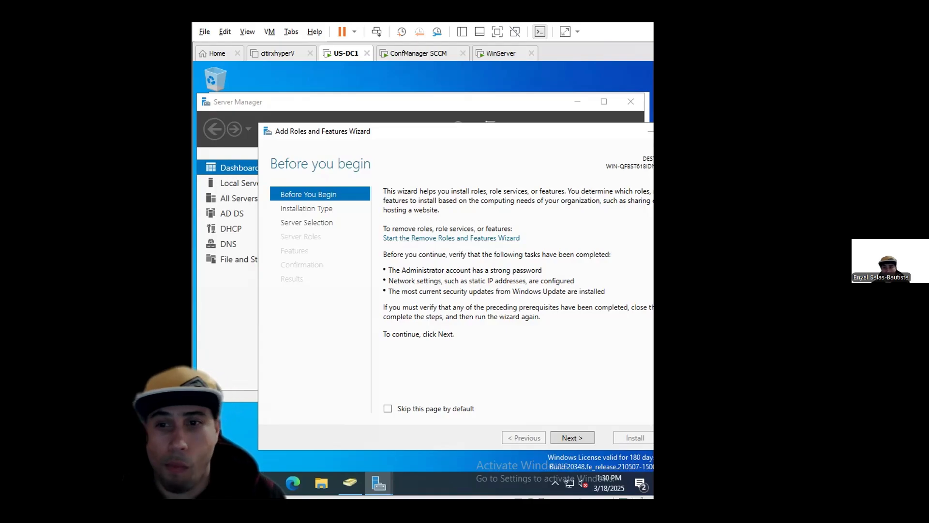
# Choose a role-based or feature-based installation on the WIN-QFBST618IDN server from the server pool.
pyautogui.click(577, 438)
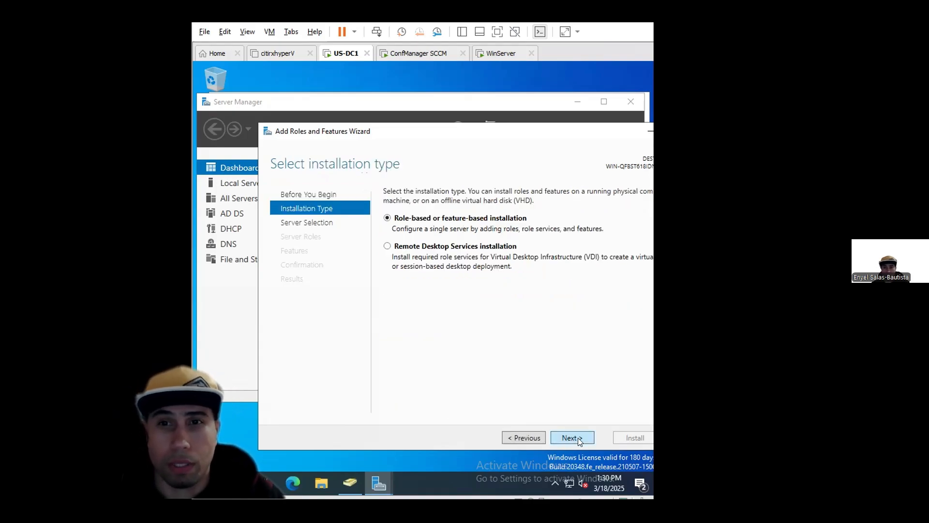
pyautogui.click(569, 435)
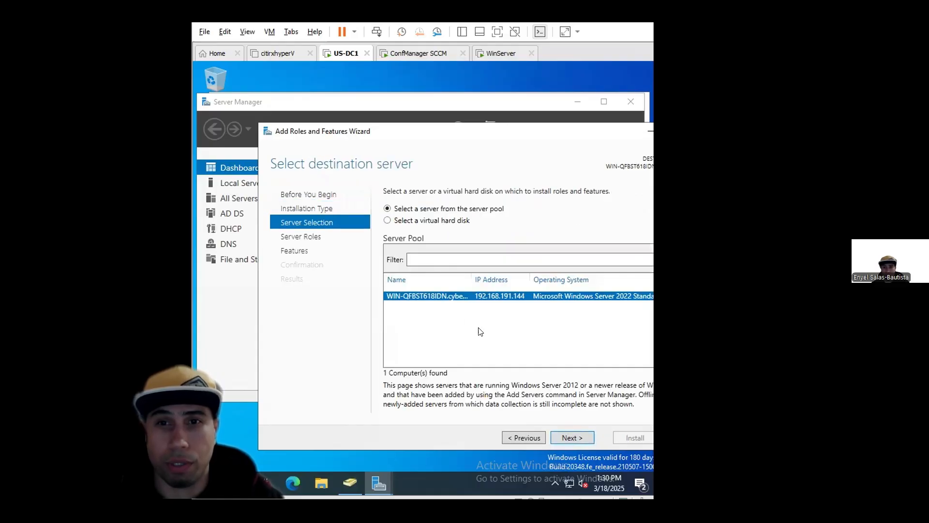
pyautogui.moveTo(444, 139); pyautogui.dragTo(379, 121)
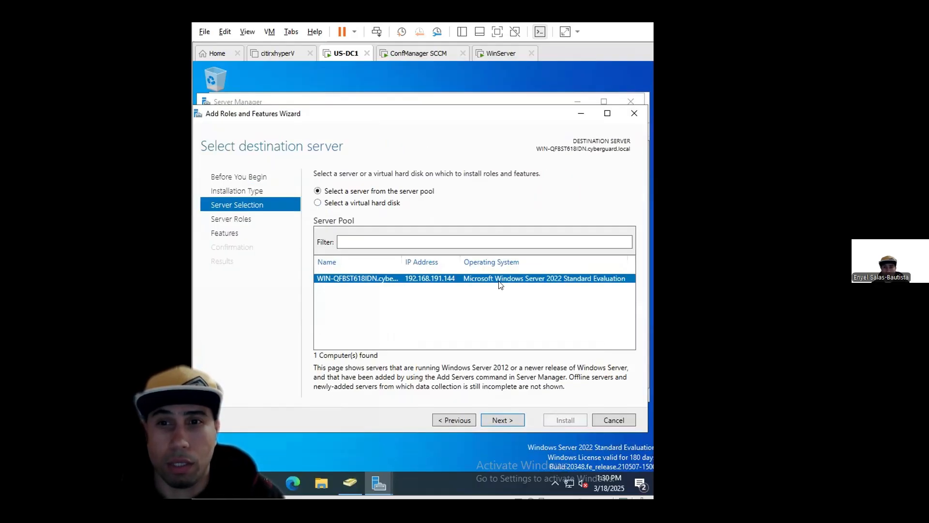
pyautogui.click(502, 419)
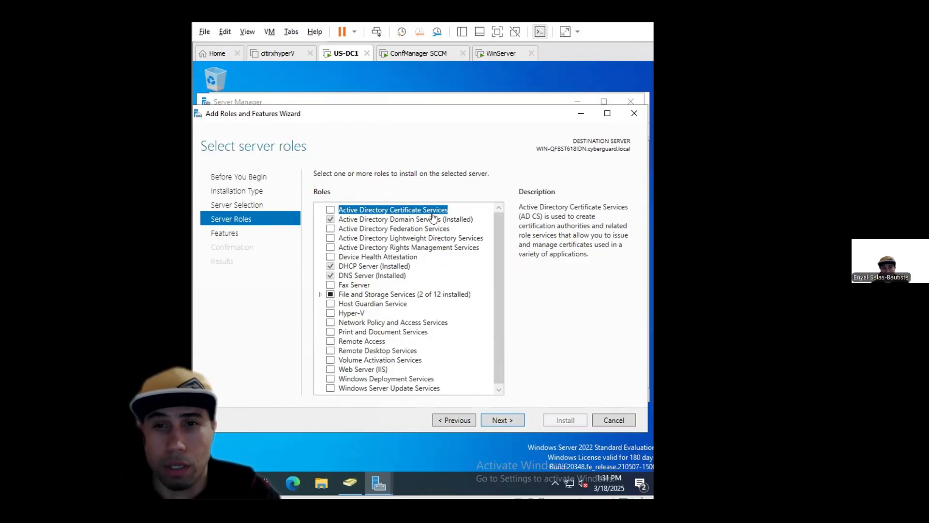
# Select the Active Directory Certificate Services role, add its required features, and proceed to the feature selection.
pyautogui.click(330, 211)
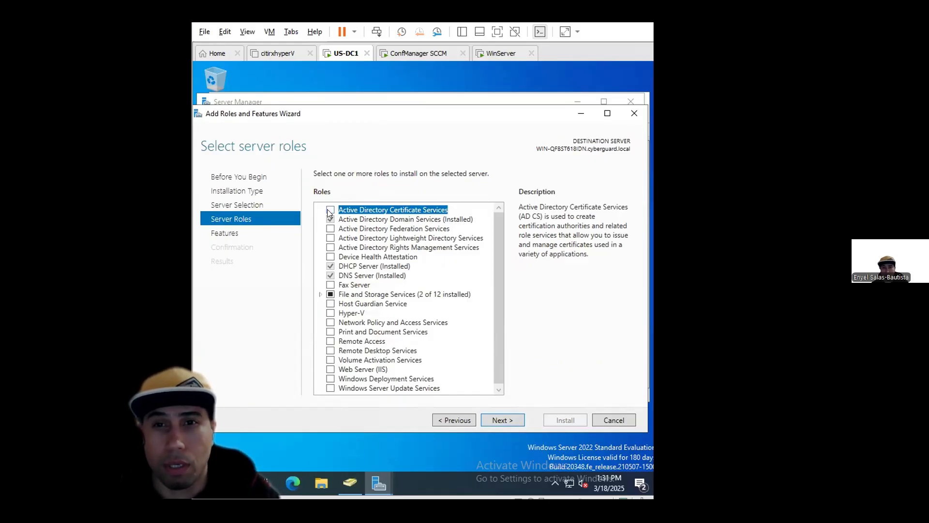
pyautogui.click(453, 373)
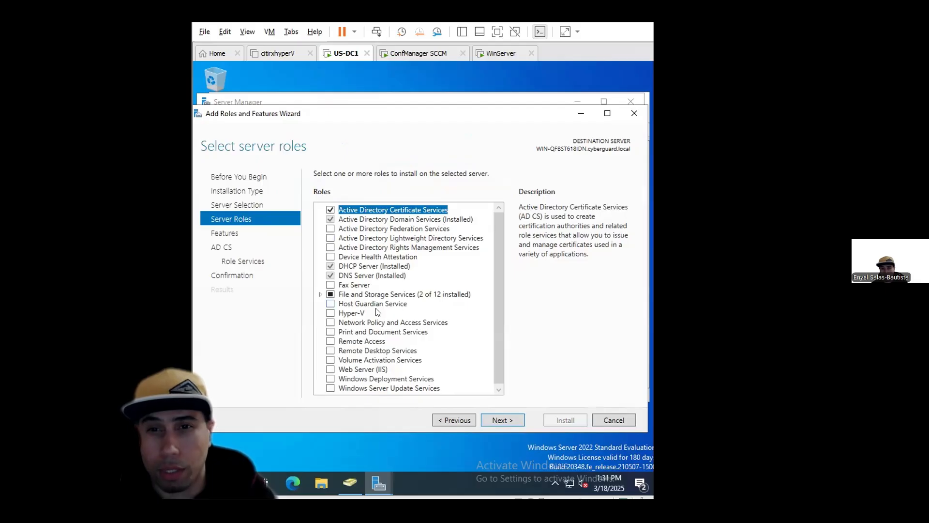
pyautogui.moveTo(499, 296)
pyautogui.mouseDown()
pyautogui.moveTo(500, 307)
pyautogui.moveTo(501, 297)
pyautogui.mouseUp()
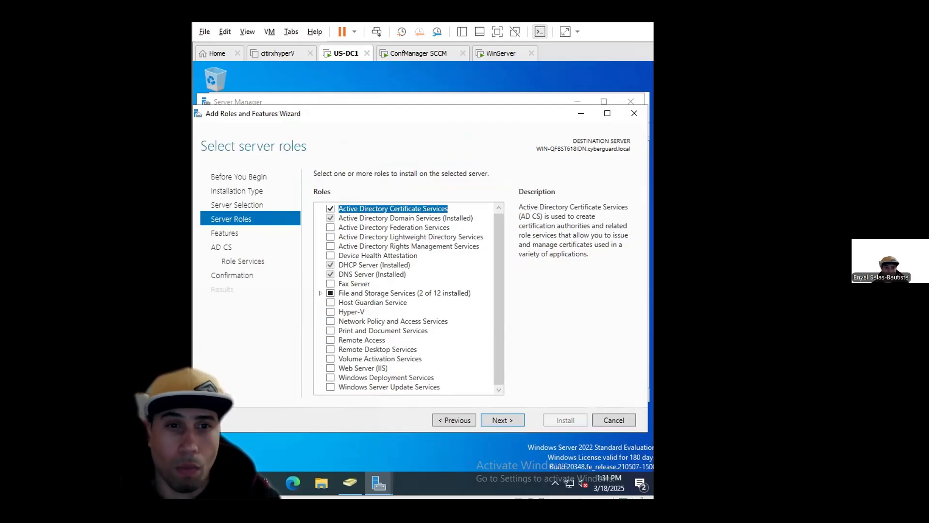
pyautogui.click(501, 419)
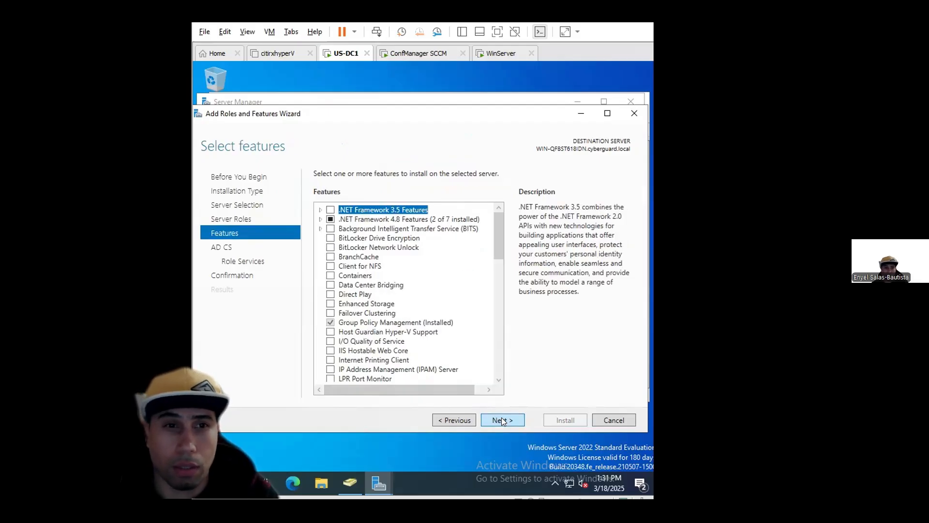
# Keep the default features, use Certification Authority as the only role service, and run the installation.
pyautogui.click(502, 420)
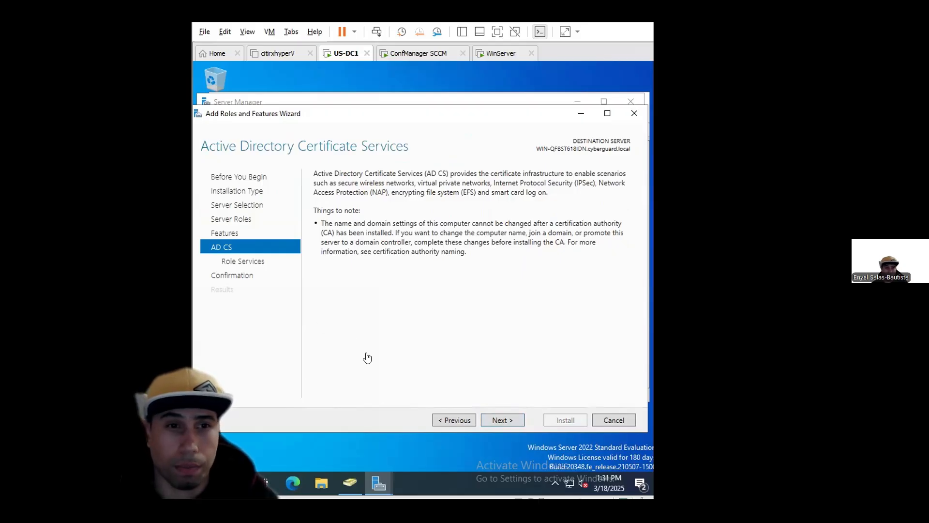
pyautogui.click(494, 418)
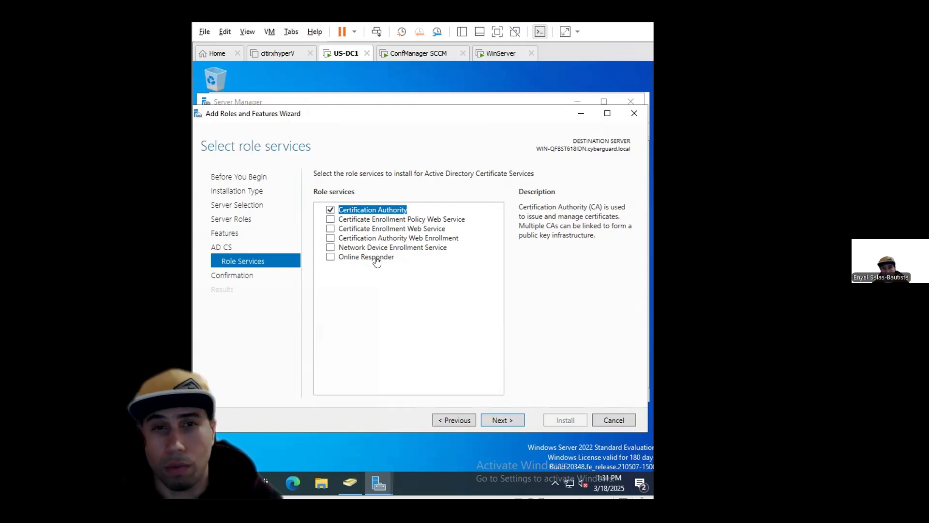
pyautogui.click(494, 418)
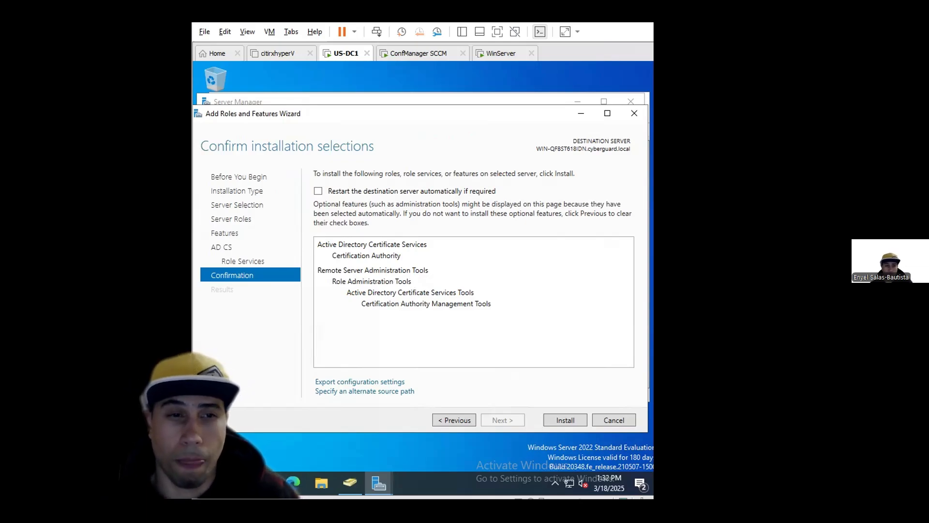
pyautogui.click(567, 422)
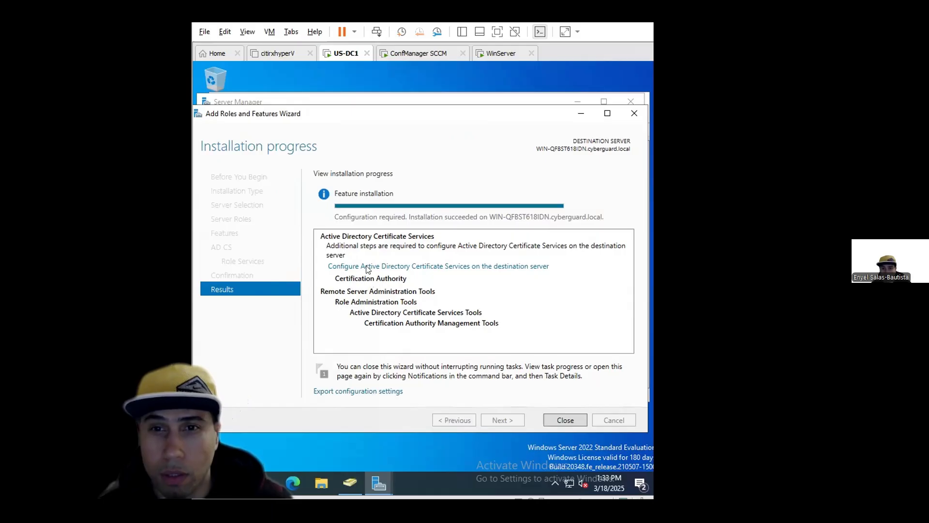
# Start configuring AD CS on the destination server with the current credentials and select the Certification Authority role service.
pyautogui.click(436, 266)
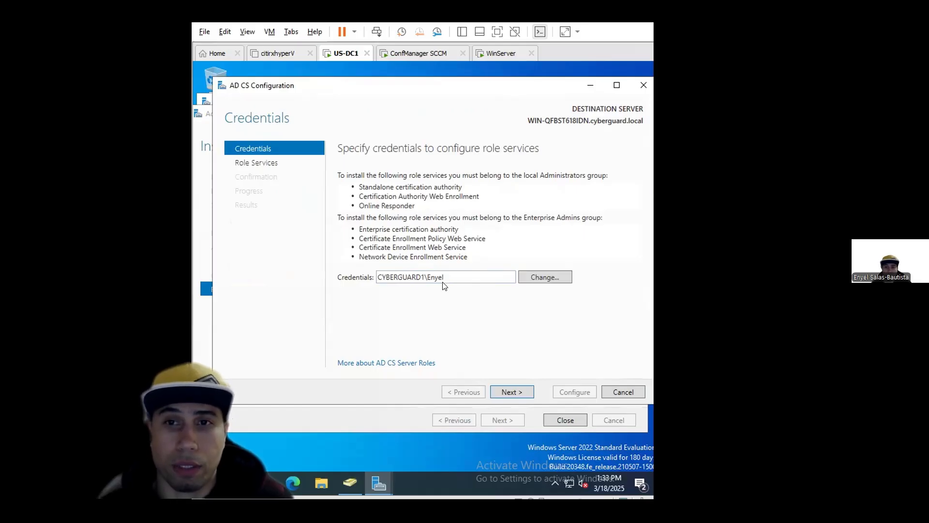
pyautogui.click(515, 389)
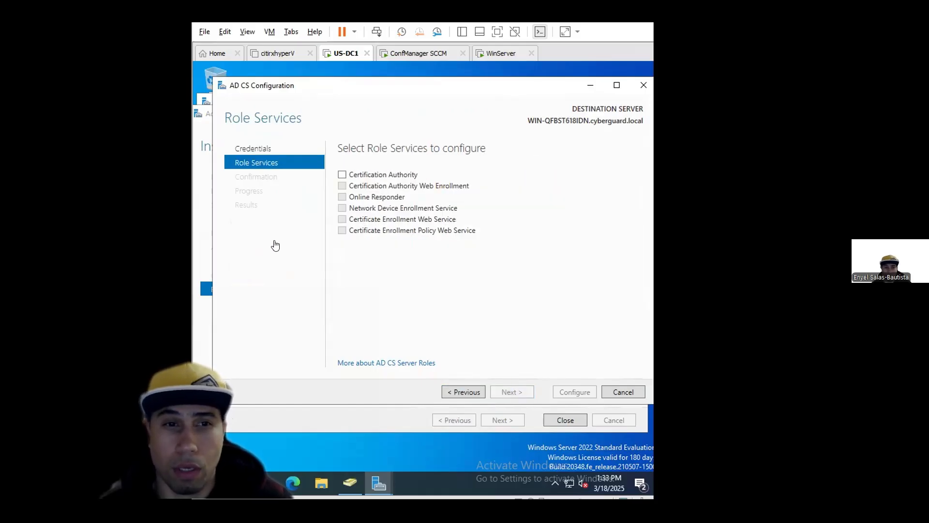
pyautogui.click(342, 175)
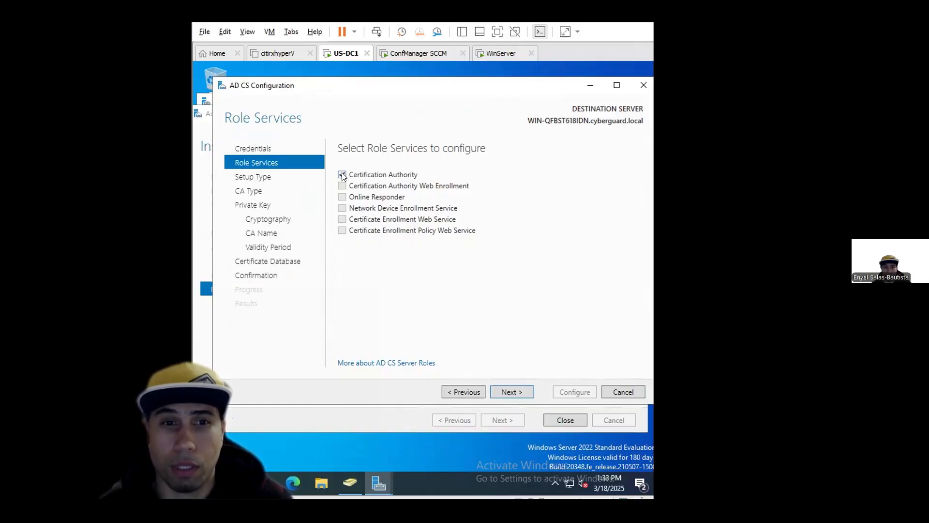
pyautogui.click(513, 391)
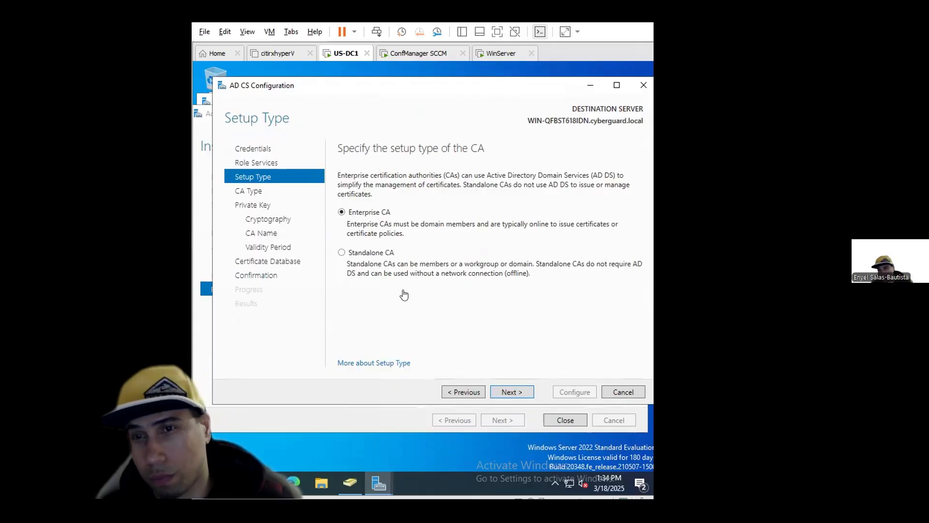
# Set up the certification authority as an Enterprise Root CA with a new private key.
pyautogui.click(502, 390)
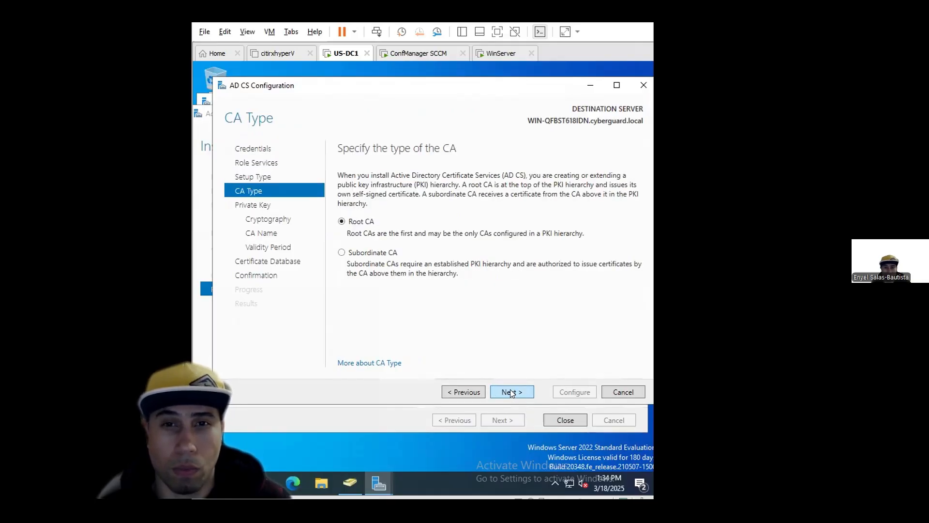
pyautogui.click(510, 389)
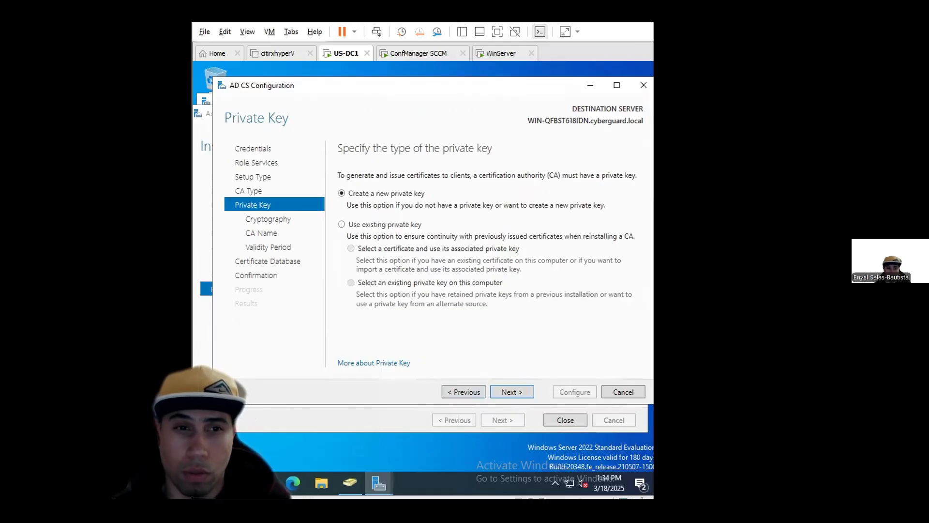
pyautogui.click(504, 388)
pyautogui.click(452, 389)
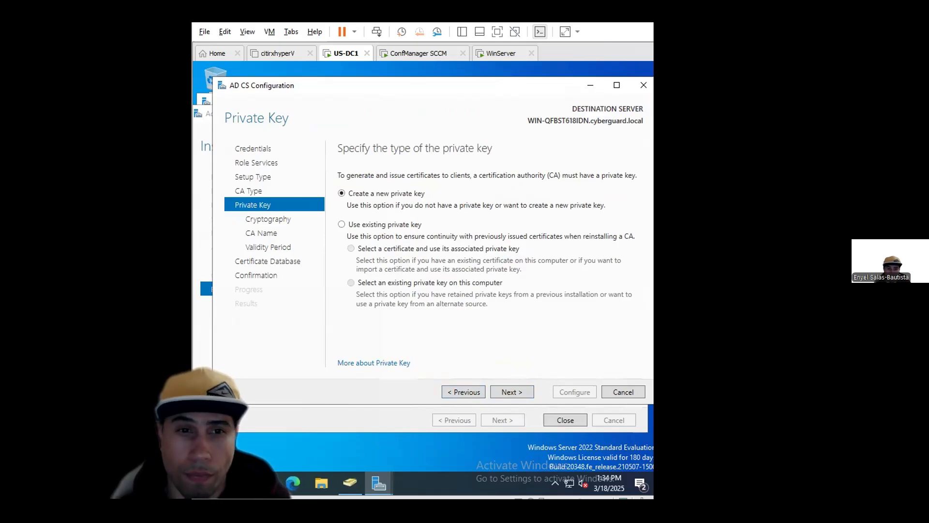
pyautogui.click(508, 391)
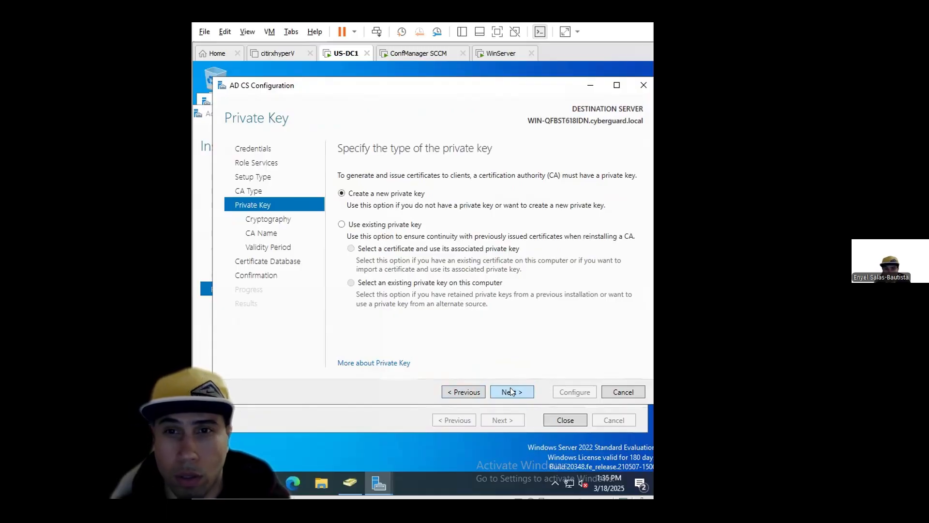
pyautogui.click(511, 389)
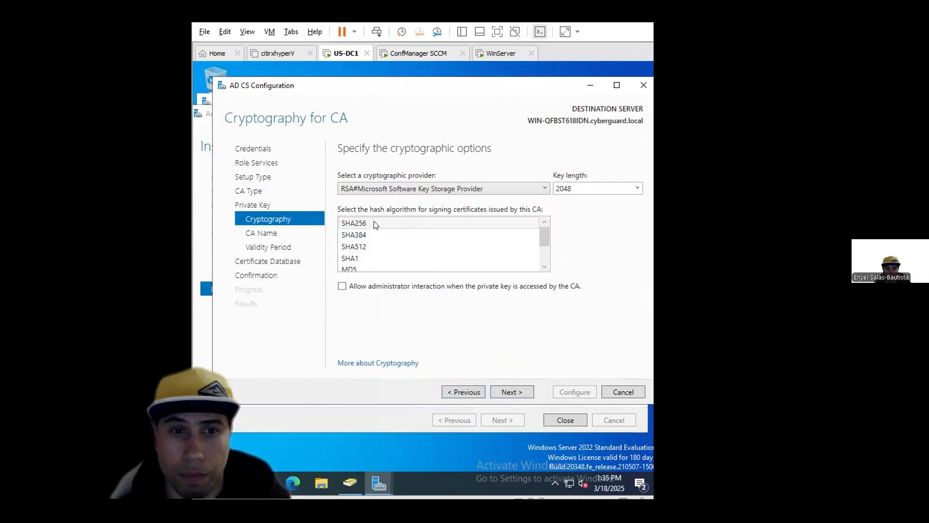
# Accept the RSA#Microsoft Software Key Storage Provider with key length 2048 and the default CA common name.
pyautogui.click(503, 387)
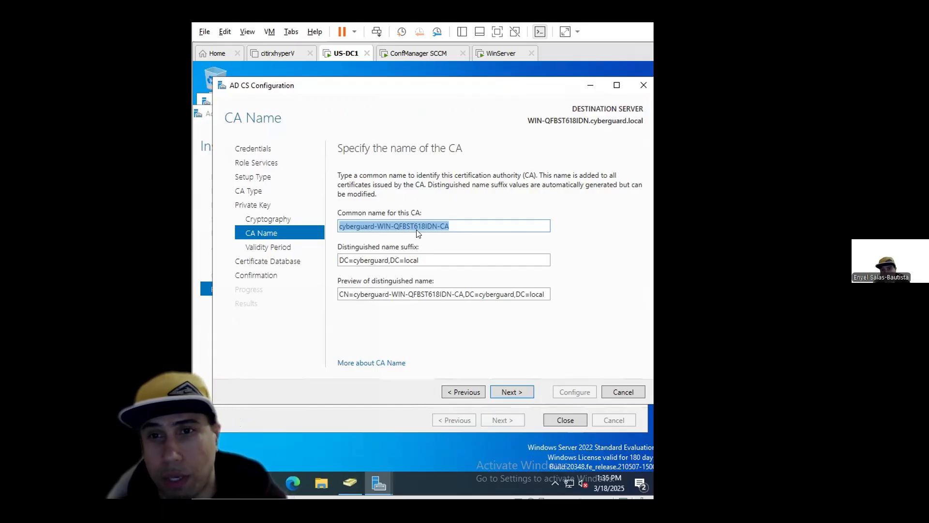
pyautogui.click(507, 392)
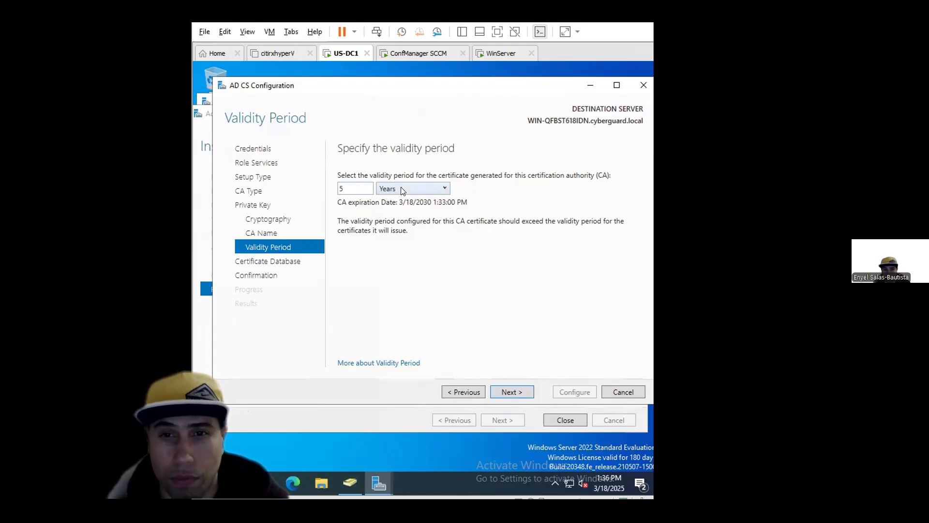
# Complete the AD CS configuration with a 5-year validity period and the default C:\Windows\system32\CertLog database locations, and close both wizards.
pyautogui.click(521, 390)
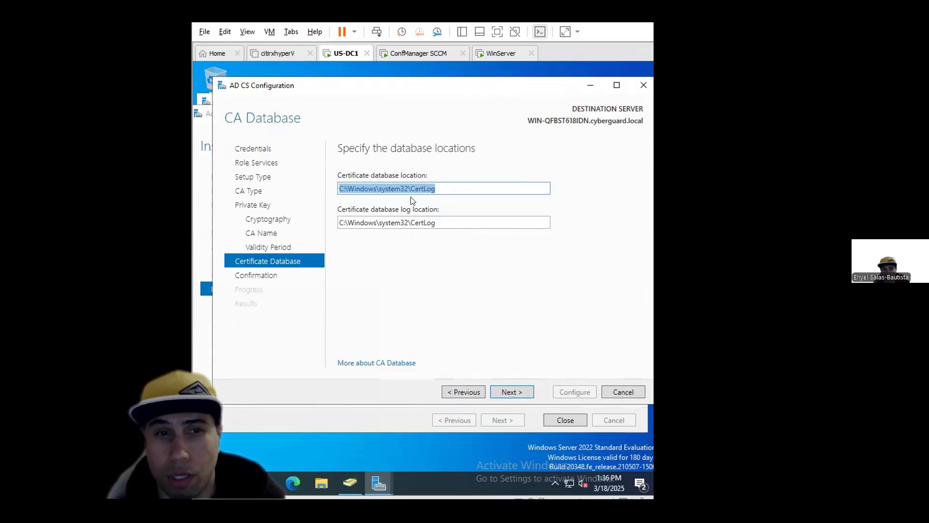
pyautogui.click(522, 389)
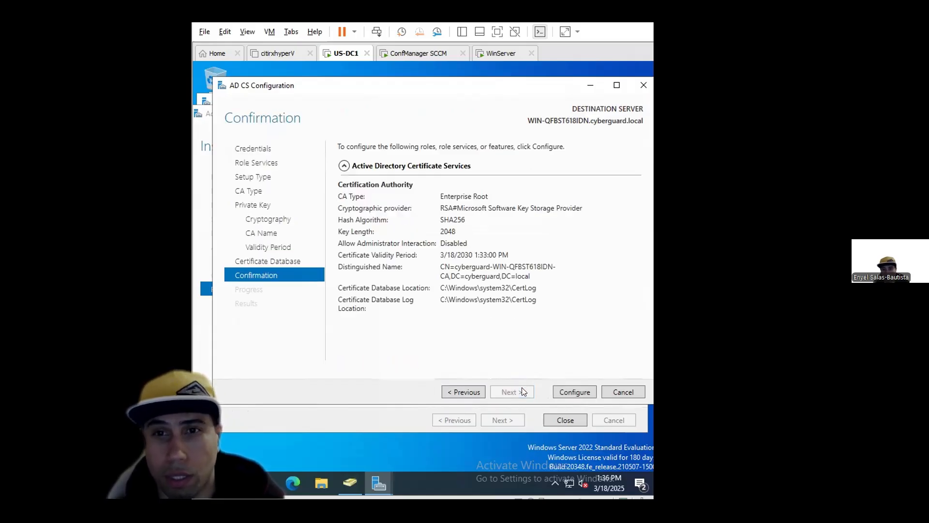
pyautogui.click(576, 391)
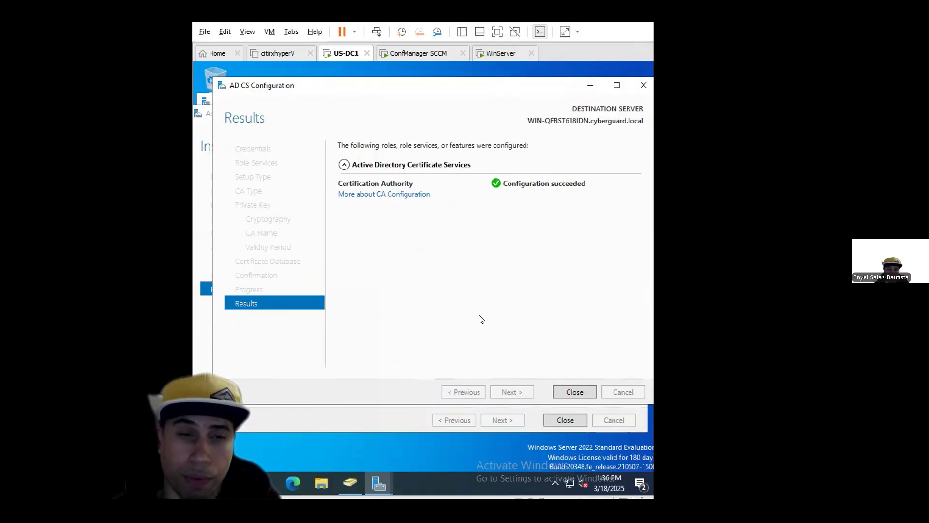
pyautogui.click(577, 391)
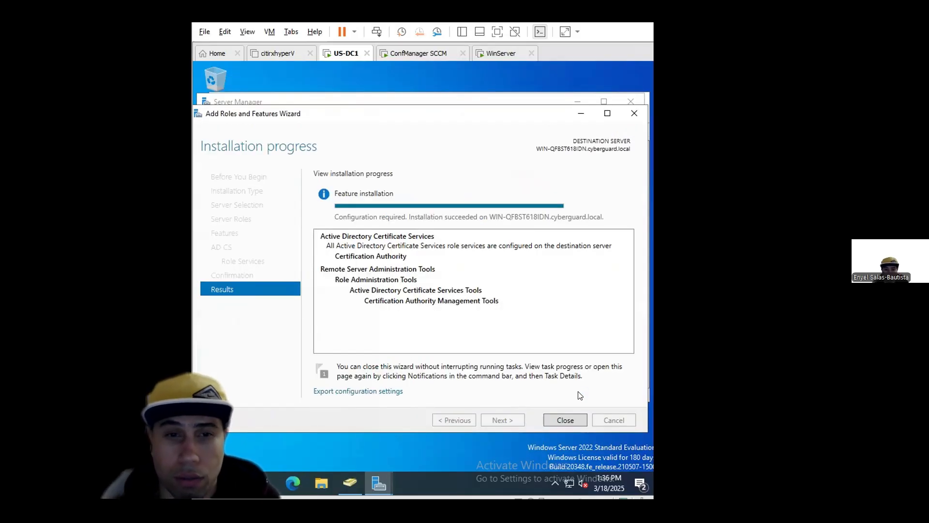
pyautogui.click(565, 419)
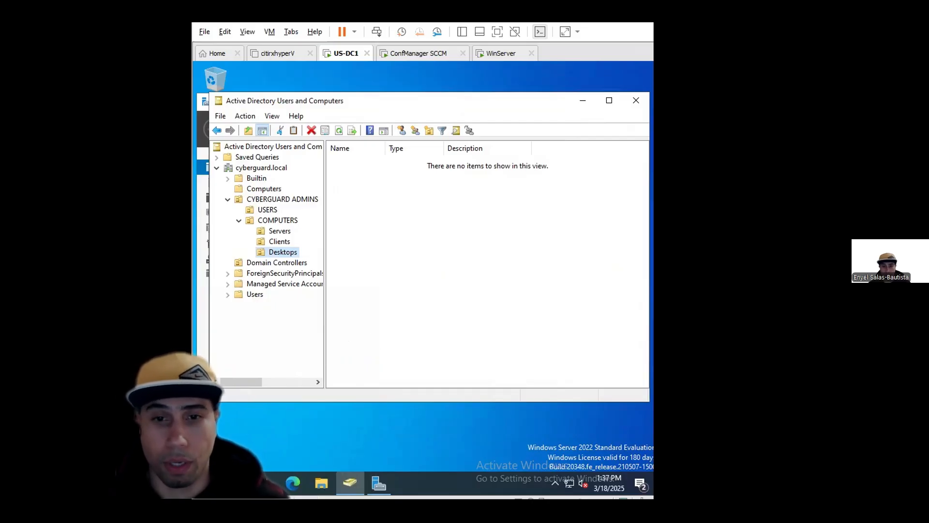
# Open the Certification Authority administrative tool on the domain controller.
pyautogui.click(207, 482)
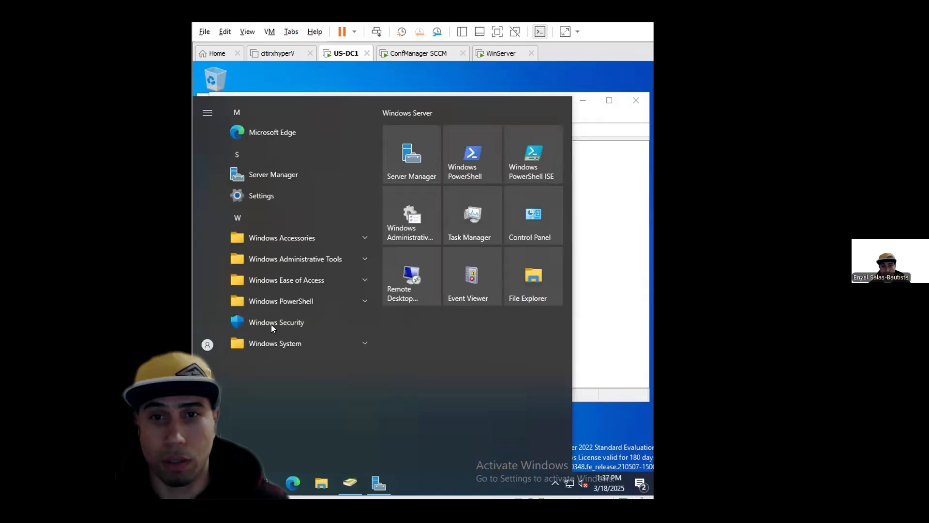
pyautogui.click(306, 258)
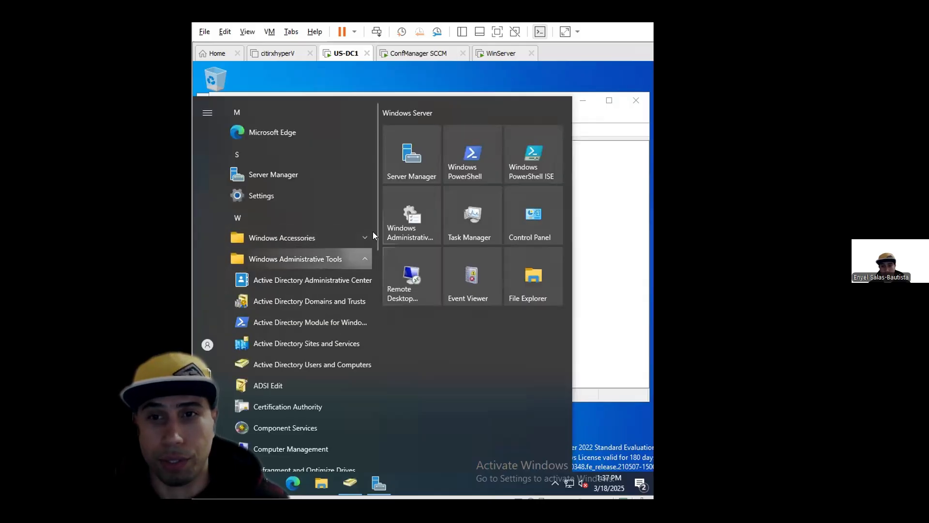
pyautogui.moveTo(375, 230); pyautogui.dragTo(378, 307)
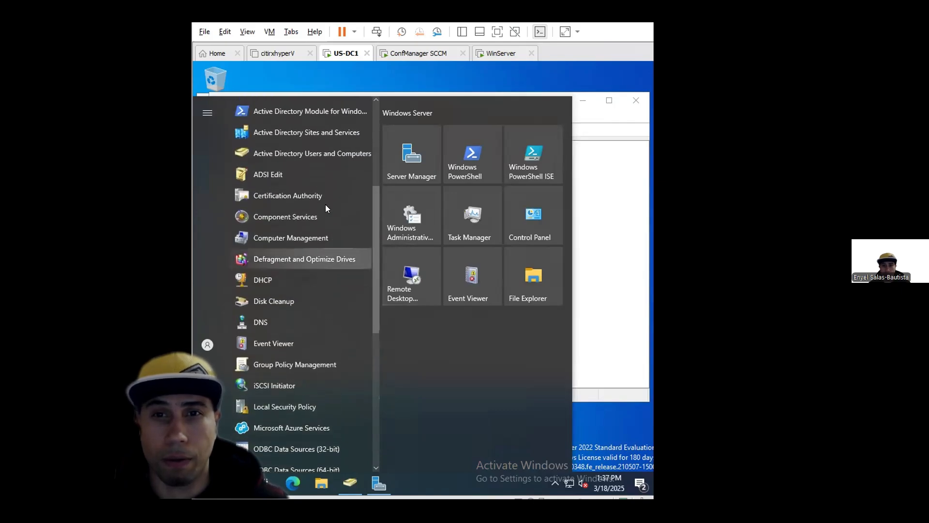
pyautogui.click(305, 196)
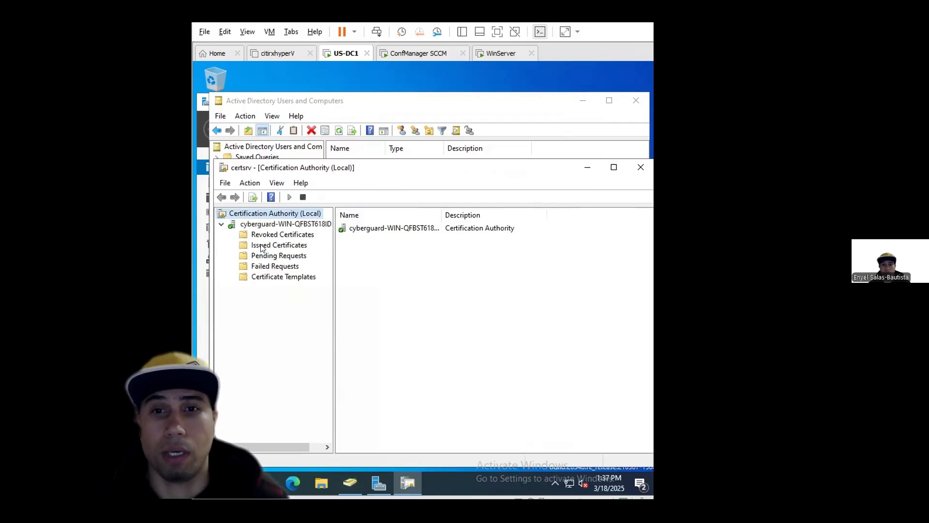
# Look through the certification authority's request and certificate folders, ending on the Certificate Templates list.
pyautogui.click(300, 276)
pyautogui.click(280, 267)
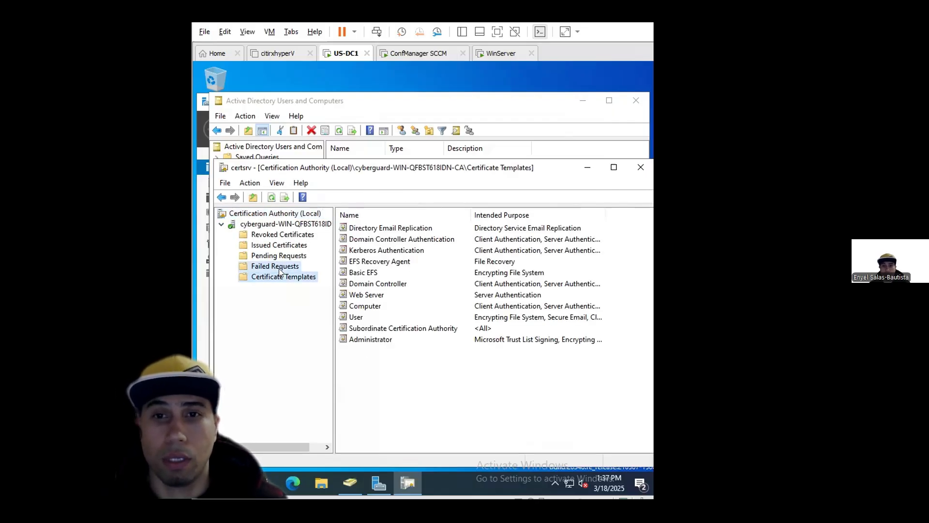
pyautogui.click(280, 240)
pyautogui.click(297, 280)
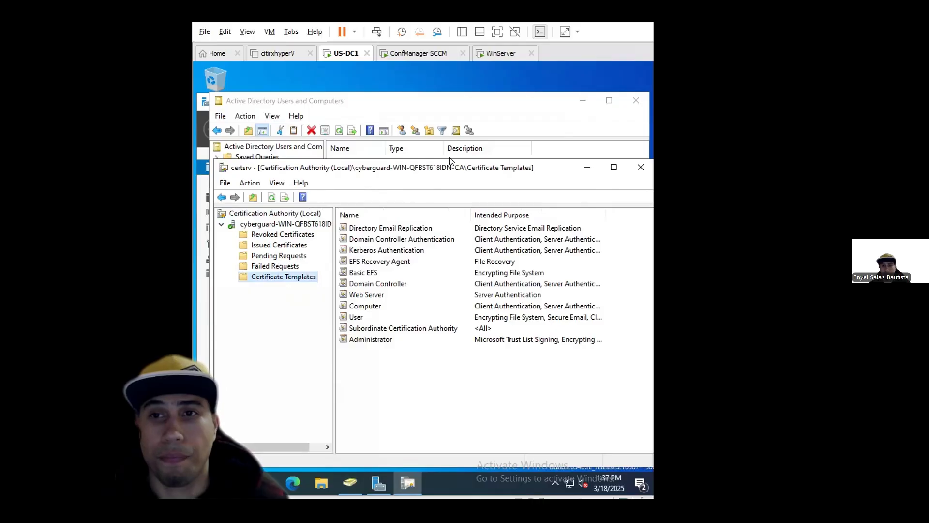
pyautogui.moveTo(542, 165); pyautogui.dragTo(524, 117)
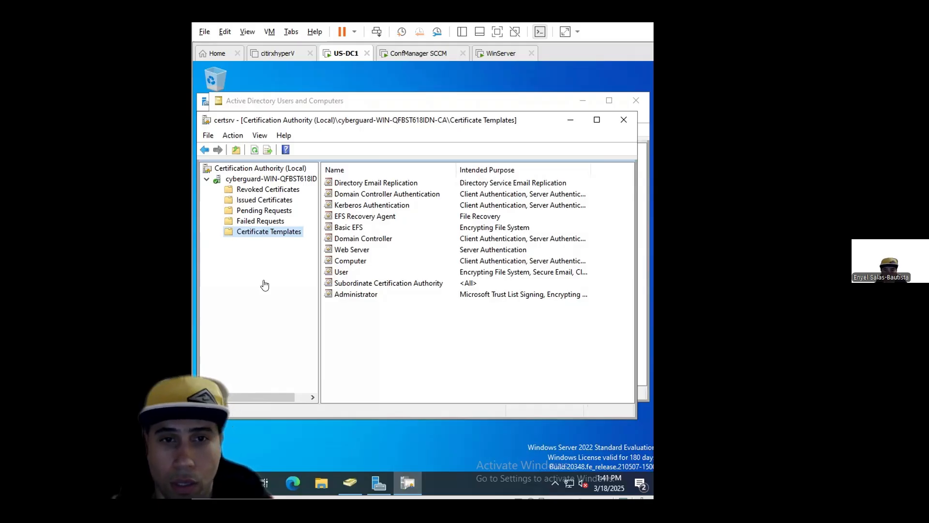
# Examine the available actions and the properties of the Web Server certificate template.
pyautogui.rightClick(346, 251)
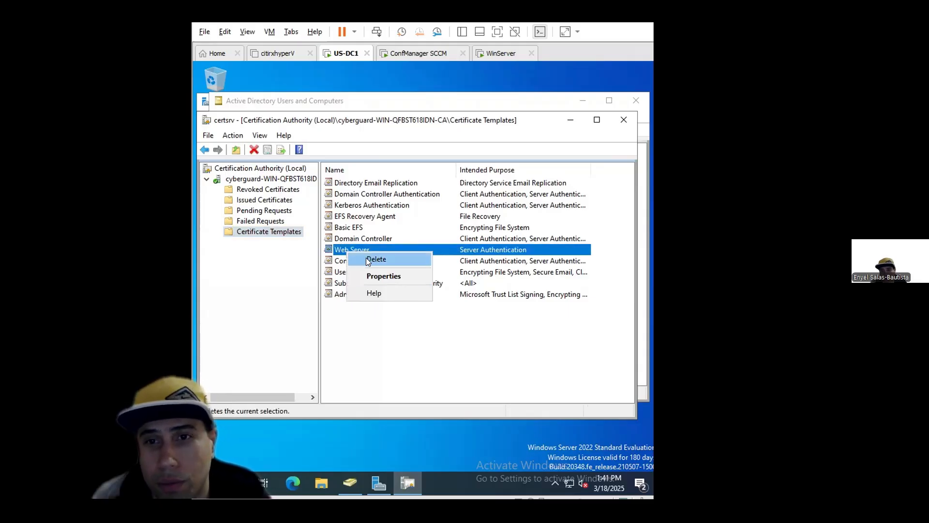
pyautogui.click(382, 279)
pyautogui.click(520, 138)
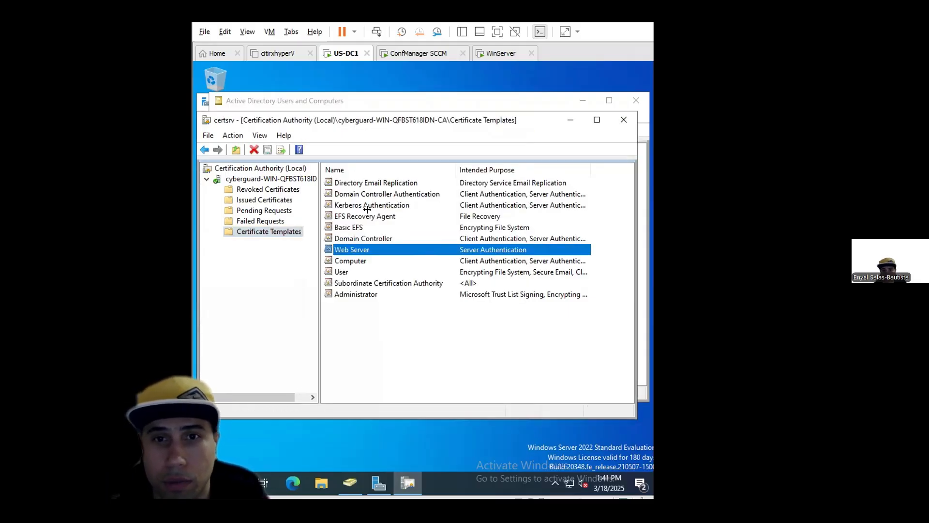
pyautogui.click(234, 135)
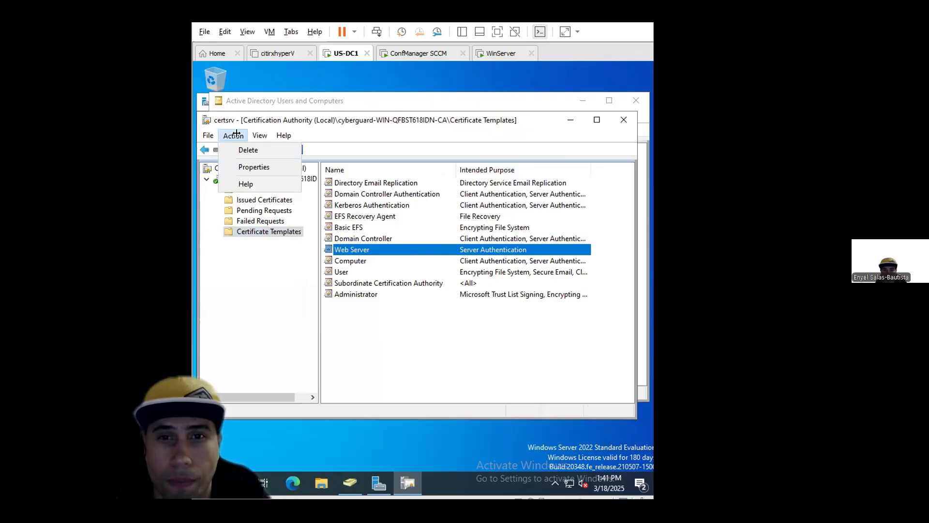
pyautogui.click(314, 124)
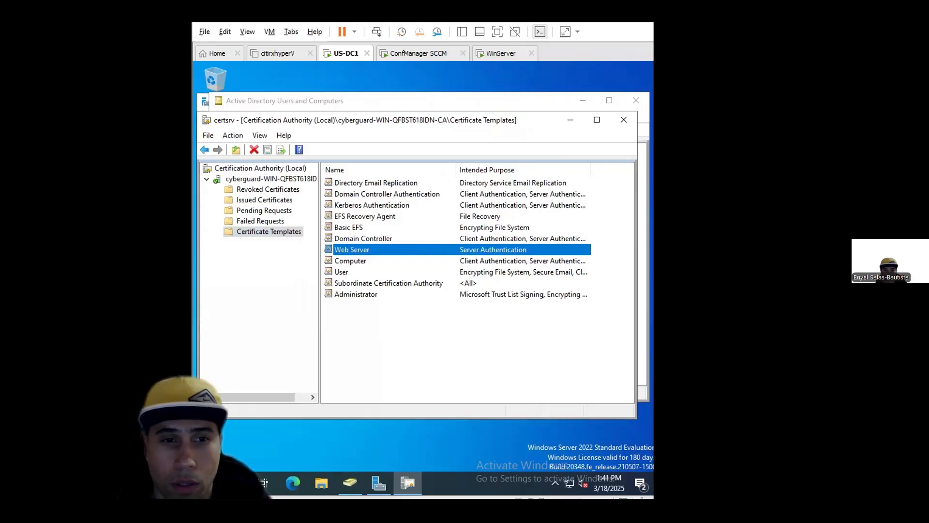
pyautogui.doubleClick(345, 250)
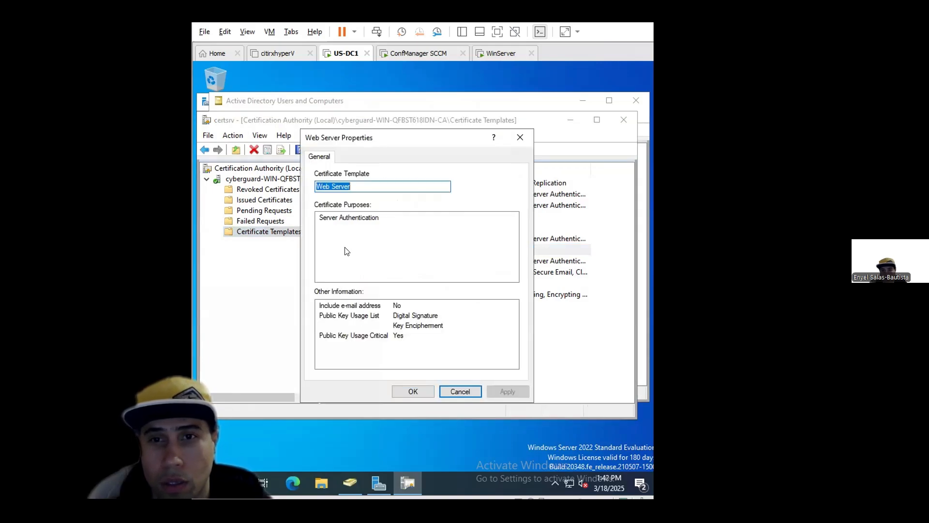
pyautogui.click(520, 138)
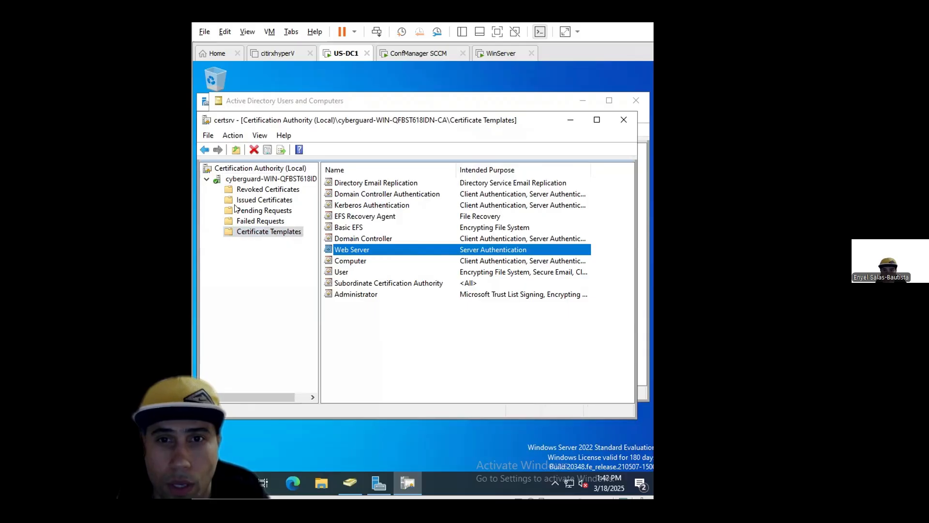
pyautogui.rightClick(247, 182)
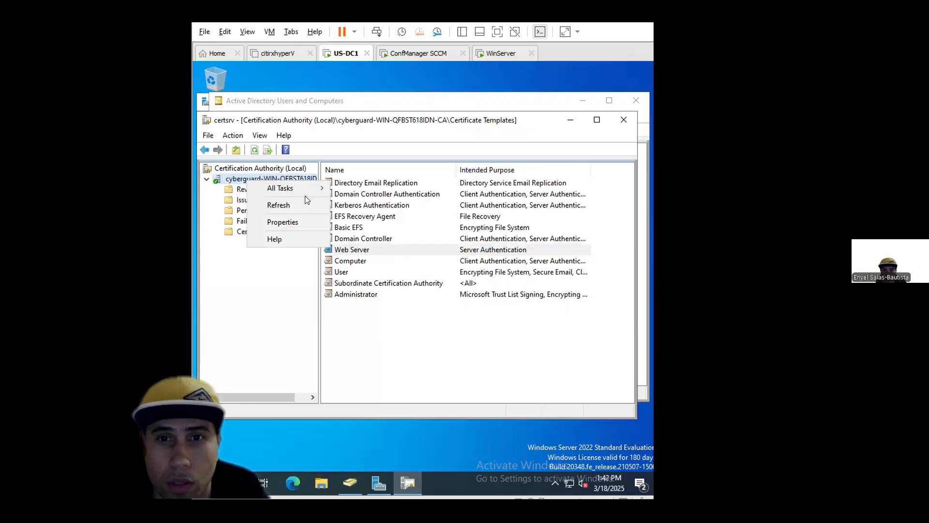
pyautogui.moveTo(297, 192)
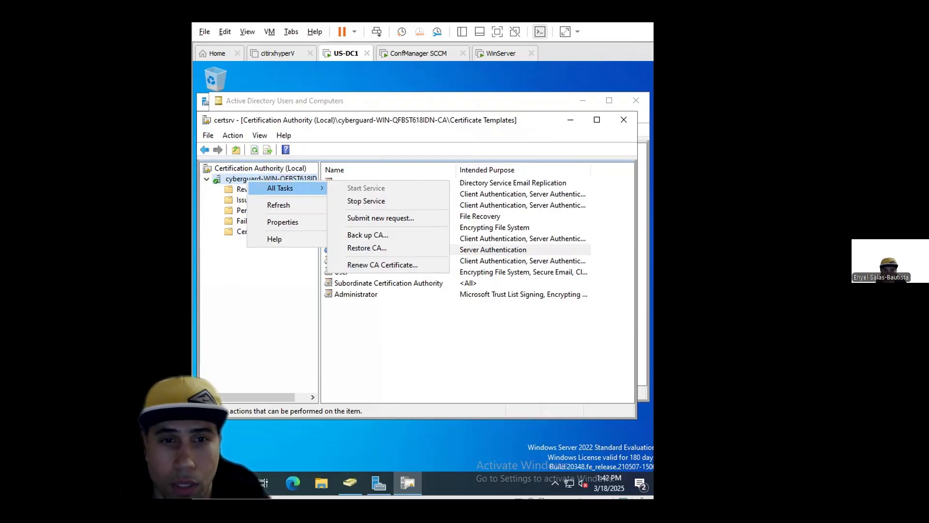
pyautogui.click(264, 280)
# Open the Certificate Templates Console for managing templates and select the Web Server template.
pyautogui.rightClick(261, 234)
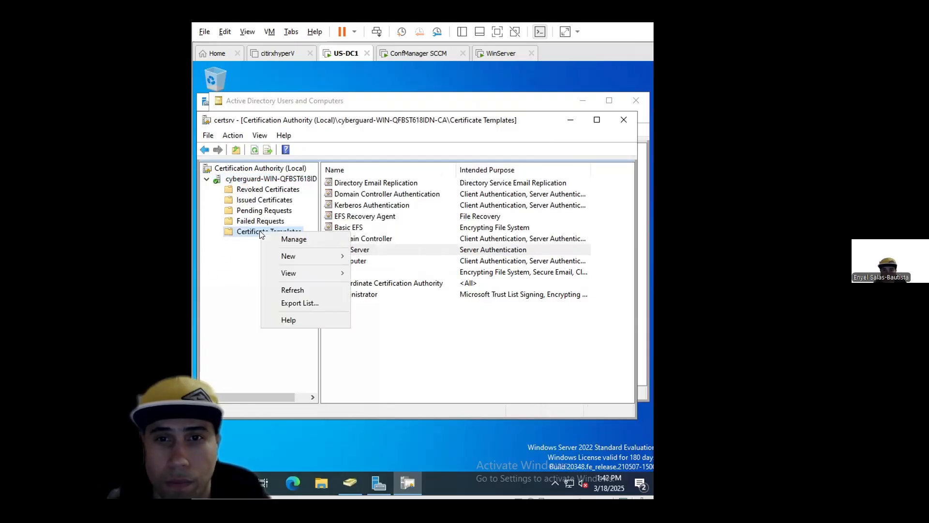
pyautogui.click(296, 240)
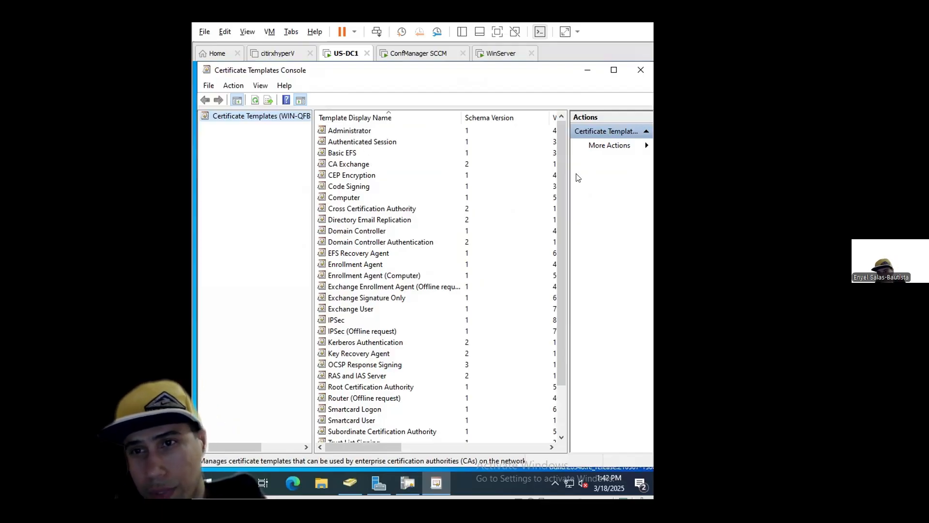
pyautogui.scroll(-2, 561, 242)
pyautogui.click(356, 420)
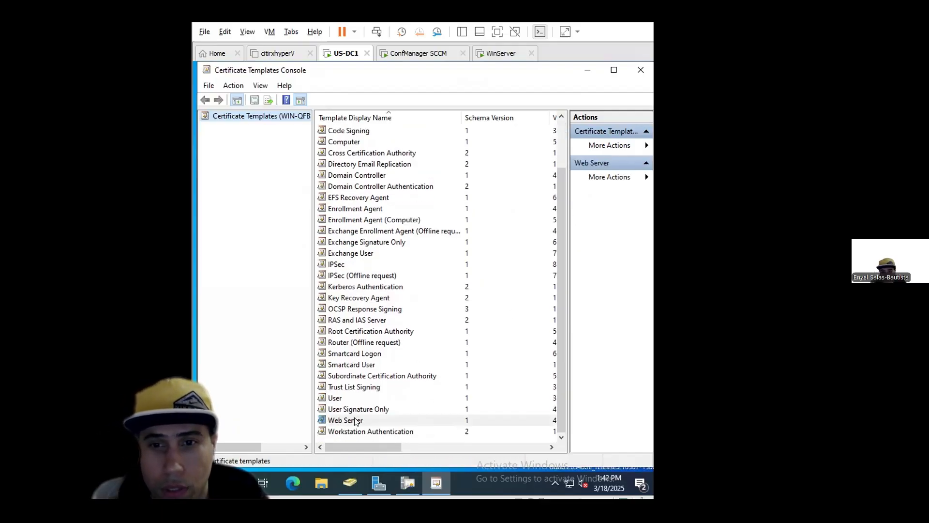
pyautogui.rightClick(354, 418)
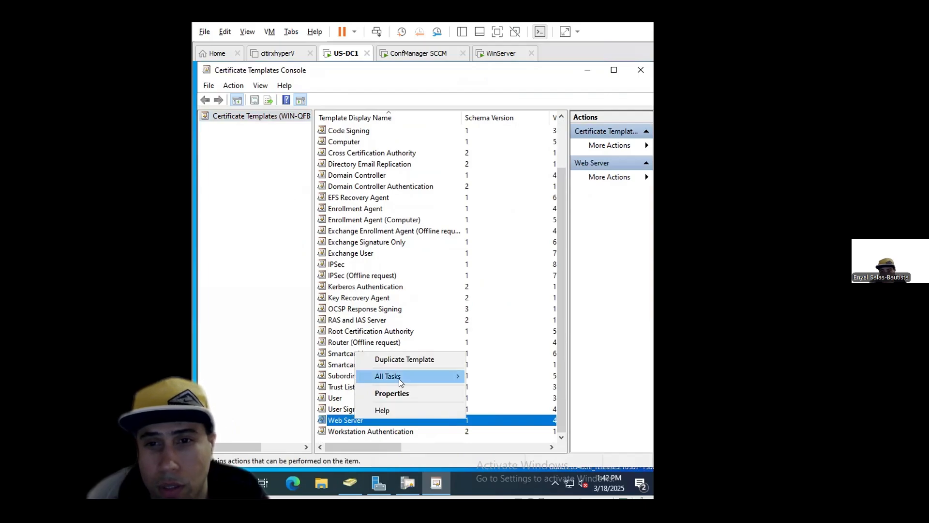
pyautogui.moveTo(400, 376)
pyautogui.click(494, 375)
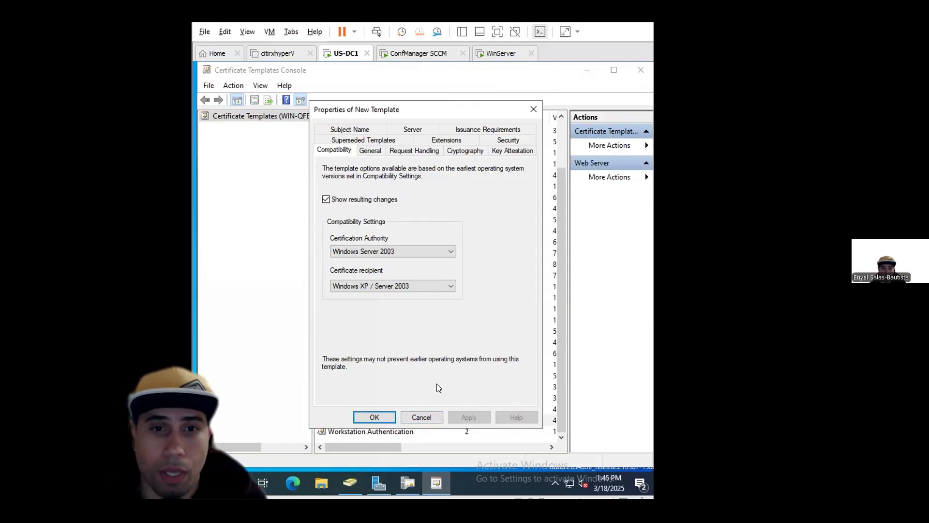
pyautogui.click(420, 417)
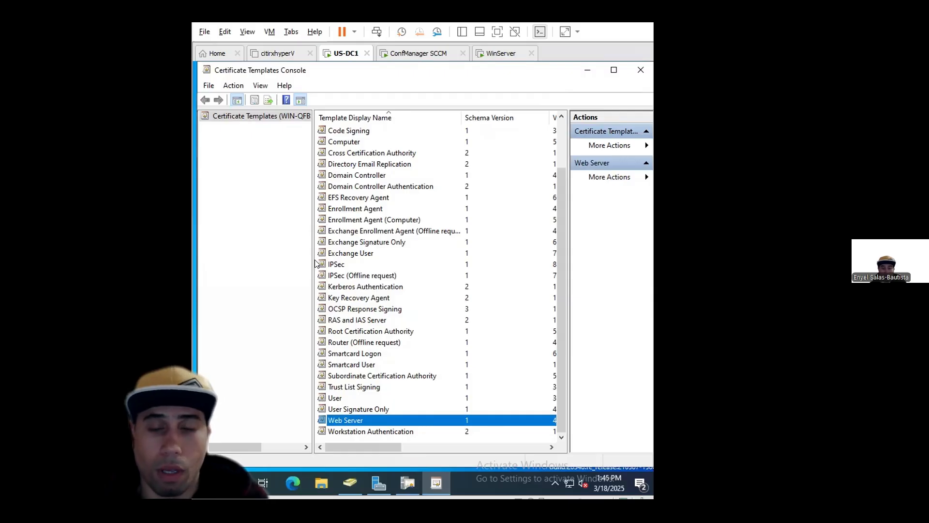